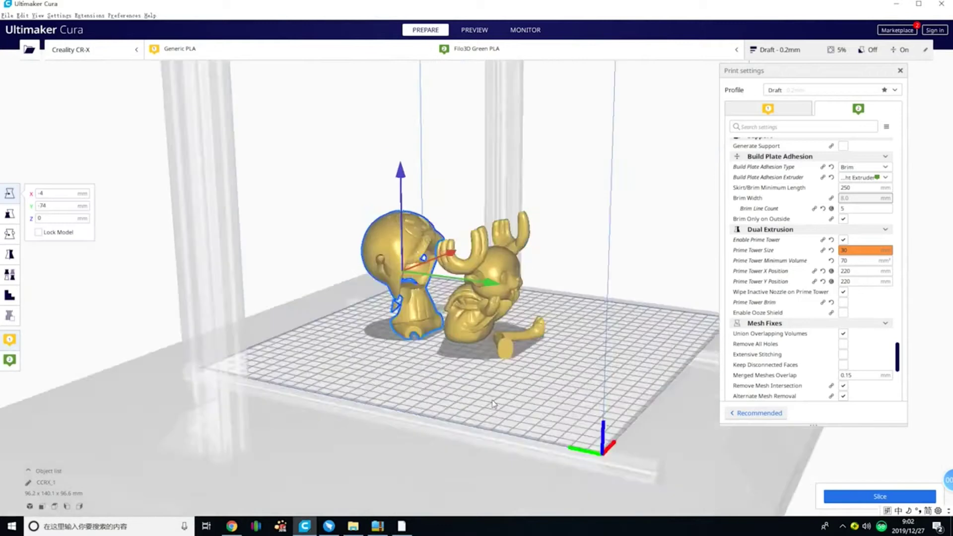
# Assign the antlered body model to the second extruder, loaded with Filo3D Green PLA
pyautogui.moveTo(493, 403); pyautogui.dragTo(371, 411, button='right')
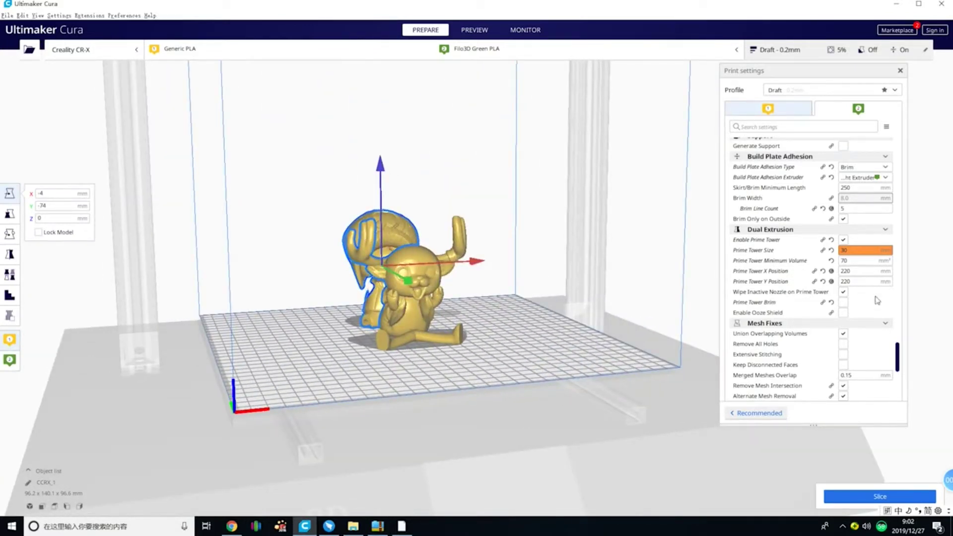
pyautogui.moveTo(898, 350); pyautogui.dragTo(891, 128)
pyautogui.moveTo(457, 400); pyautogui.dragTo(501, 337, button='right')
pyautogui.hotkey('ctrl', '2')
pyautogui.moveTo(222, 350); pyautogui.dragTo(355, 275, button='right')
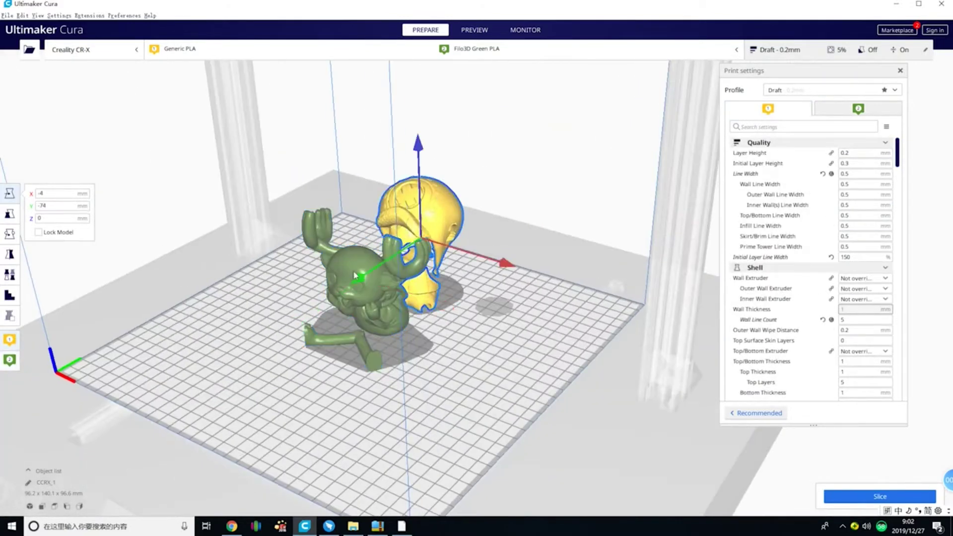
# Merge the body and the hat-and-dress model into one two-colour figure and reposition it on the build plate
pyautogui.rightClick(414, 208)
pyautogui.click(471, 353)
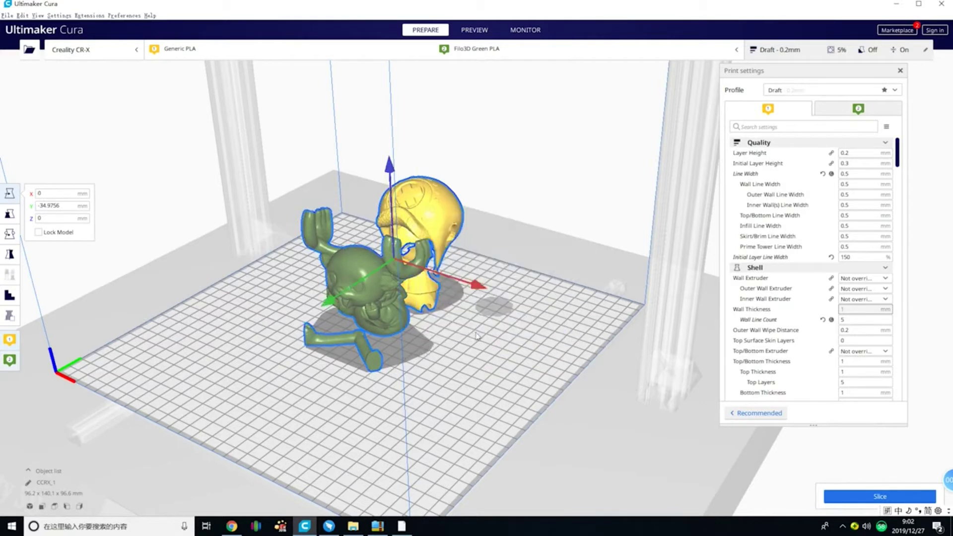
pyautogui.moveTo(468, 375); pyautogui.dragTo(98, 193, button='right')
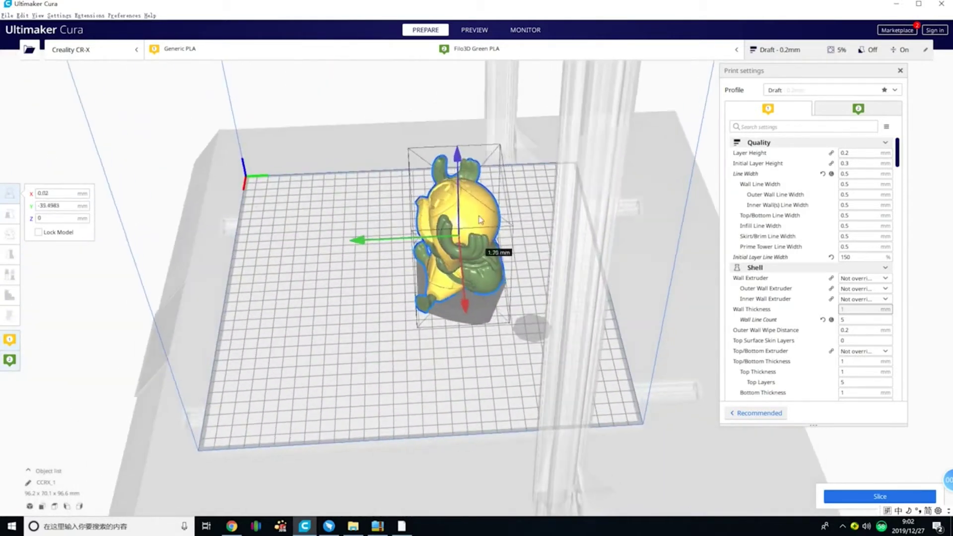
pyautogui.click(476, 404)
pyautogui.moveTo(476, 404); pyautogui.dragTo(550, 289, button='right')
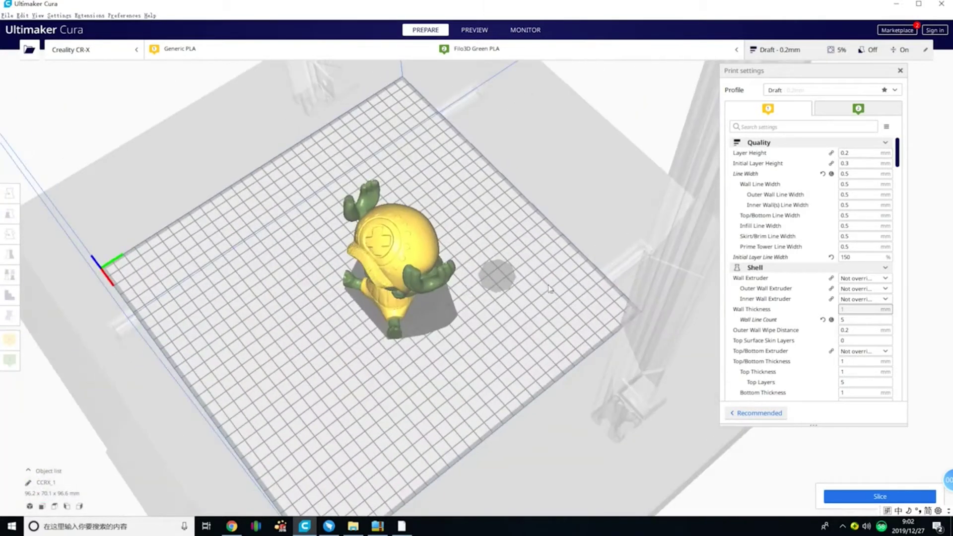
# Review both extruders' print settings from Quality through Dual Extrusion and turn off Brim Only on Outside
pyautogui.moveTo(372, 303); pyautogui.dragTo(621, 268, button='right')
pyautogui.scroll(-8, 887, 281)
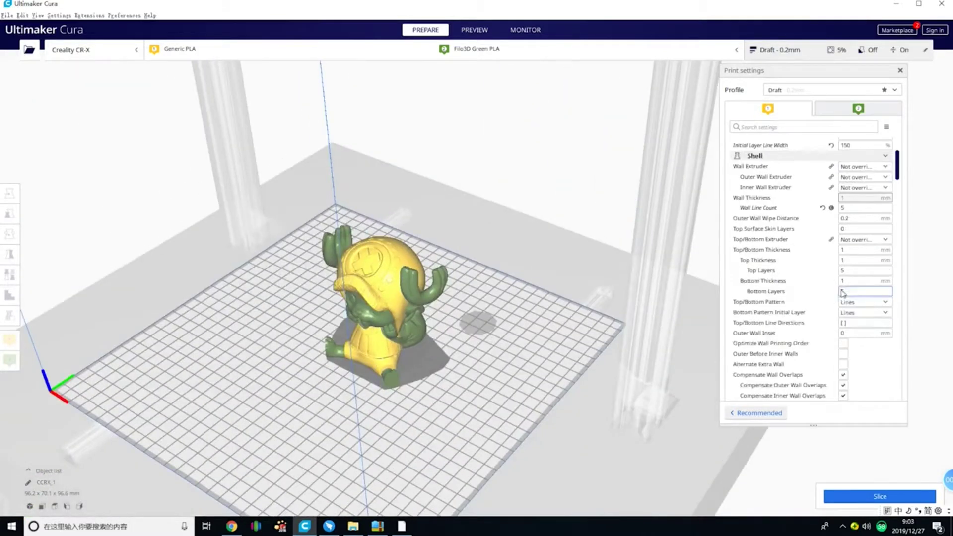
pyautogui.moveTo(913, 184); pyautogui.dragTo(904, 148)
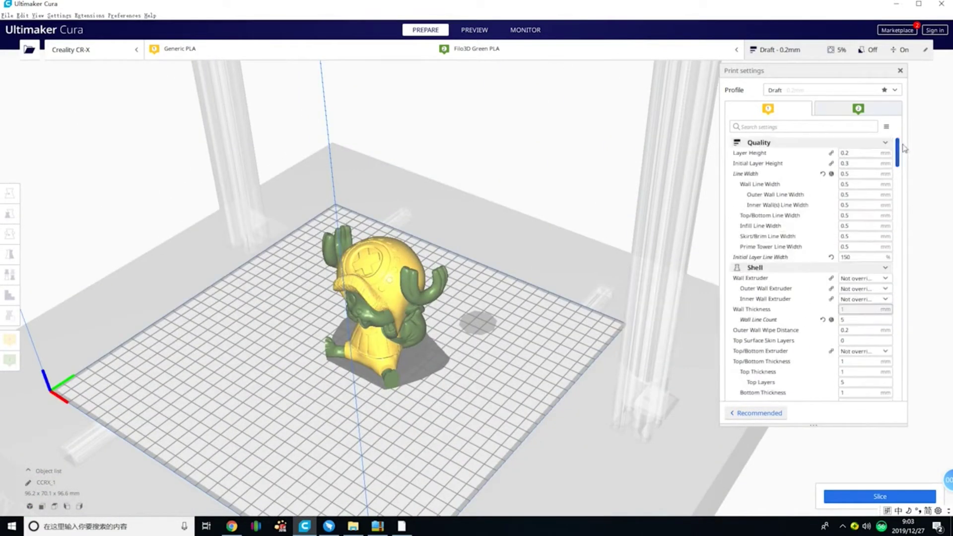
pyautogui.click(842, 113)
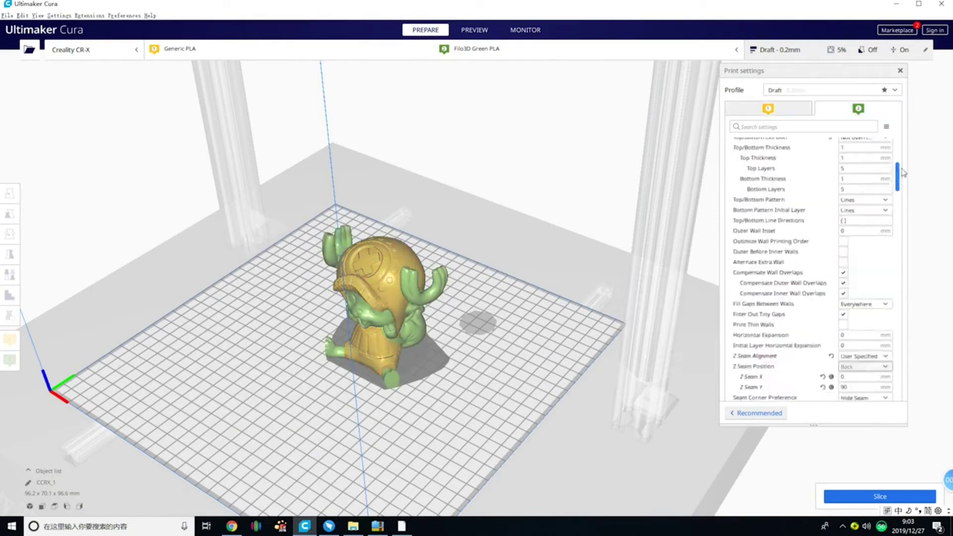
pyautogui.click(784, 109)
pyautogui.scroll(-10, 838, 367)
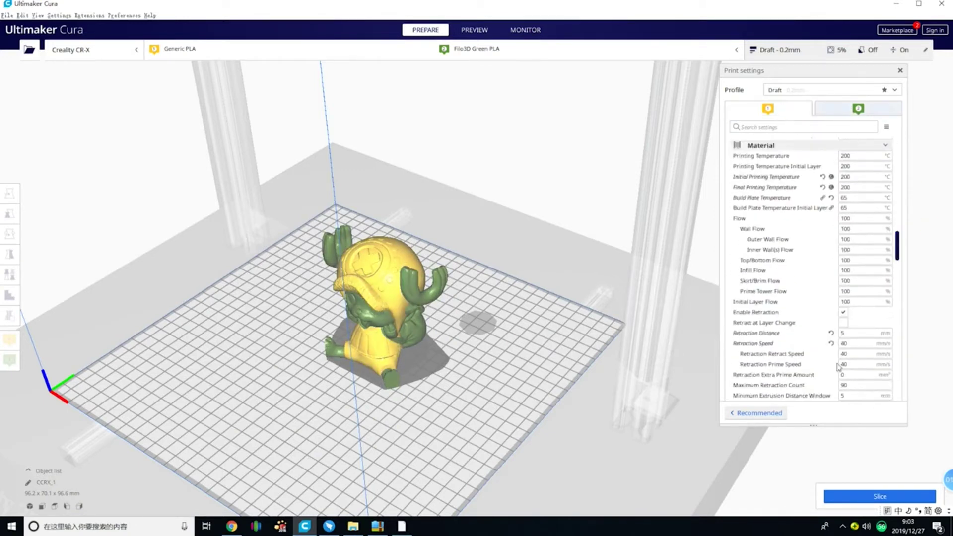
pyautogui.scroll(-10, 821, 372)
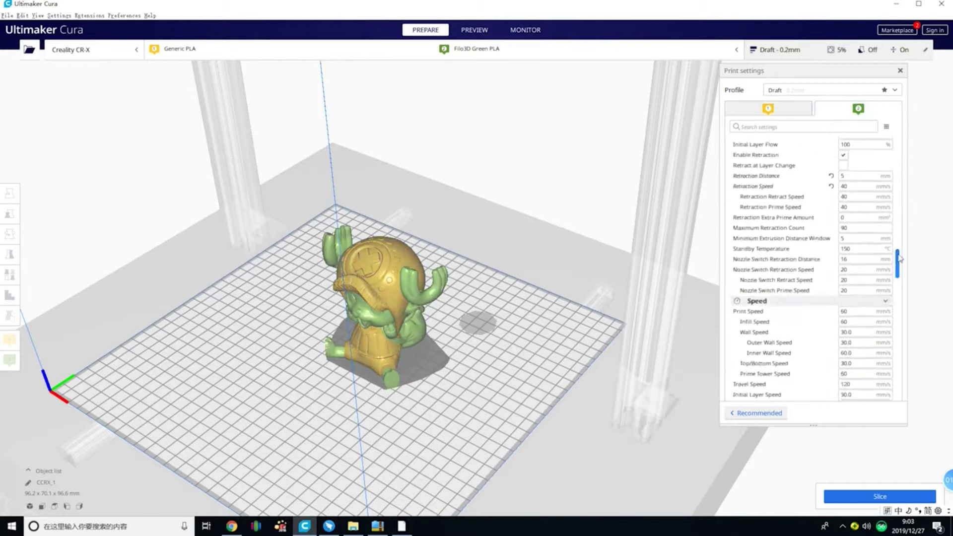
pyautogui.click(779, 109)
pyautogui.scroll(-10, 814, 278)
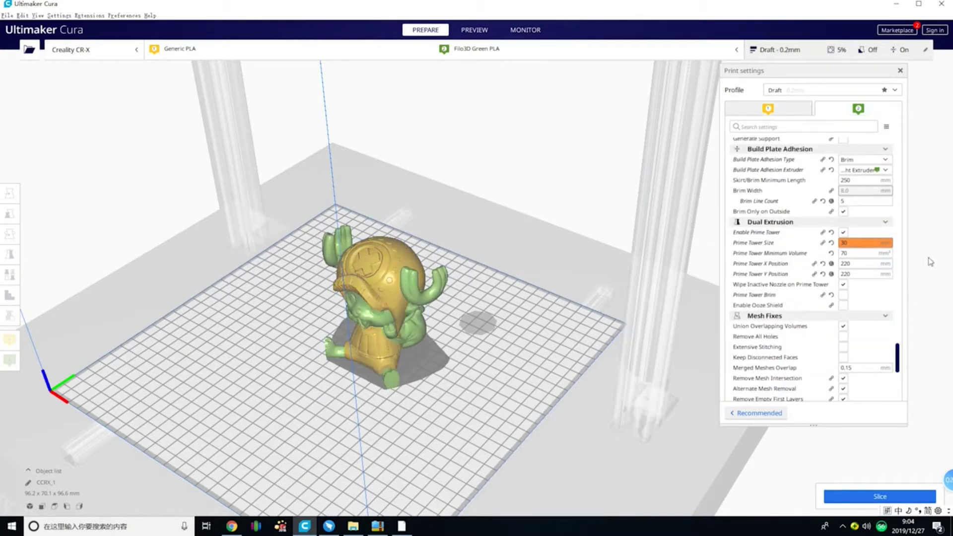
pyautogui.click(767, 109)
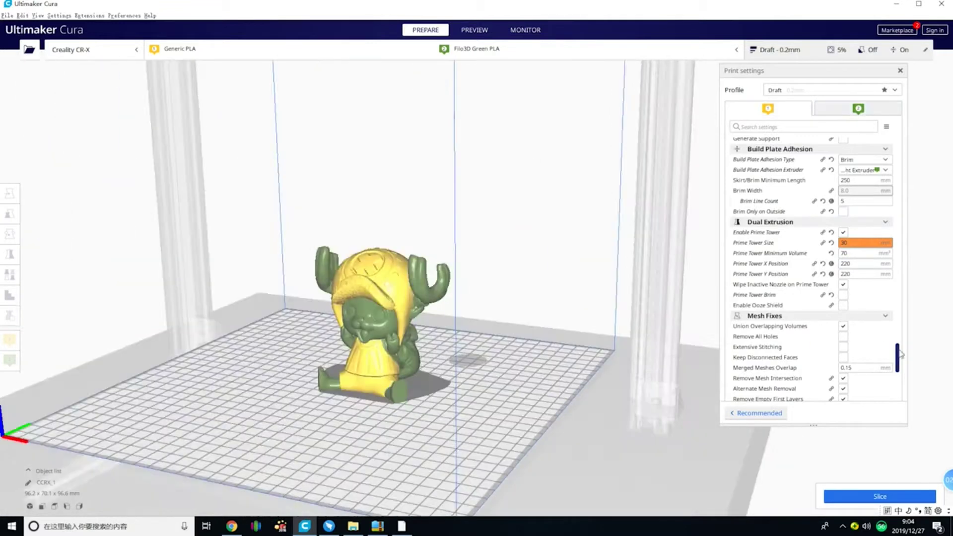
# Place a custom support block beneath one of the figure's antlers
pyautogui.click(347, 327)
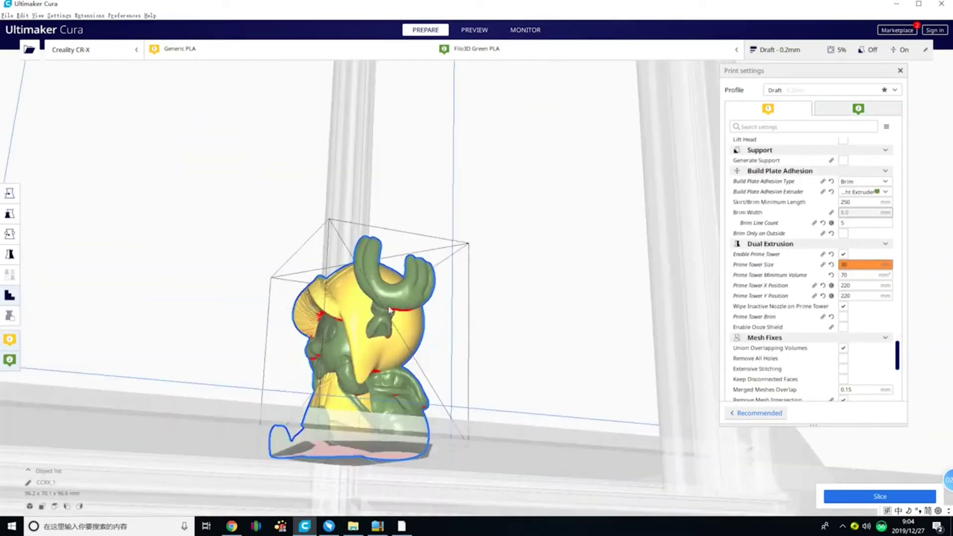
pyautogui.scroll(5, 301, 318)
pyautogui.click(301, 318)
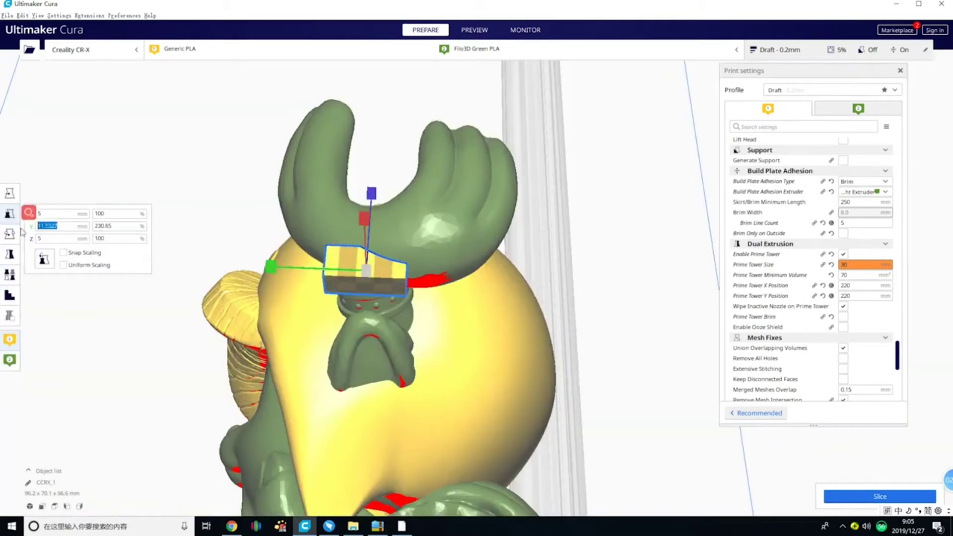
# Scale the antler's support block to 7 mm in X and about 14.9 mm in Y
pyautogui.moveTo(377, 179); pyautogui.dragTo(452, 158, button='right')
pyautogui.press('Return')
pyautogui.moveTo(60, 224); pyautogui.dragTo(175, 243, button='right')
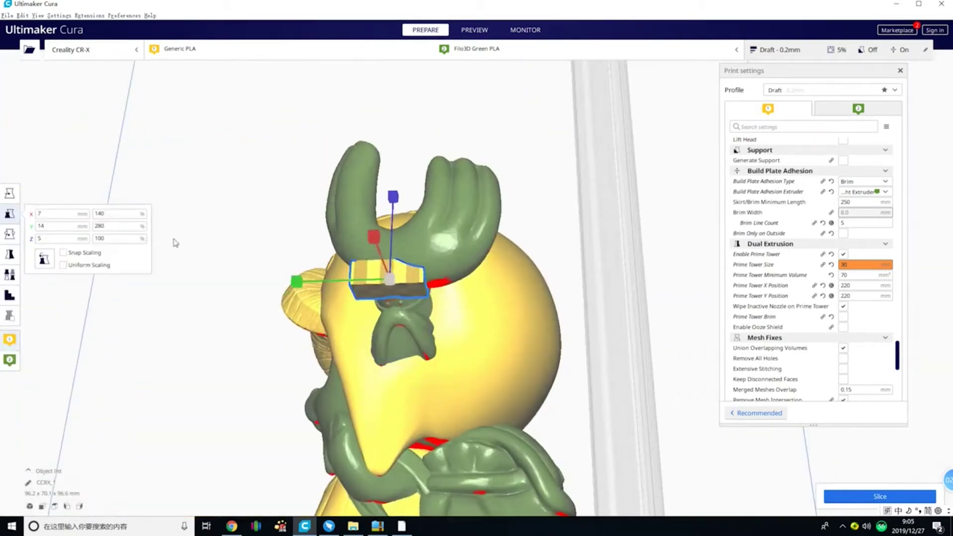
pyautogui.moveTo(320, 283); pyautogui.dragTo(335, 278, button='right')
pyautogui.press('s')
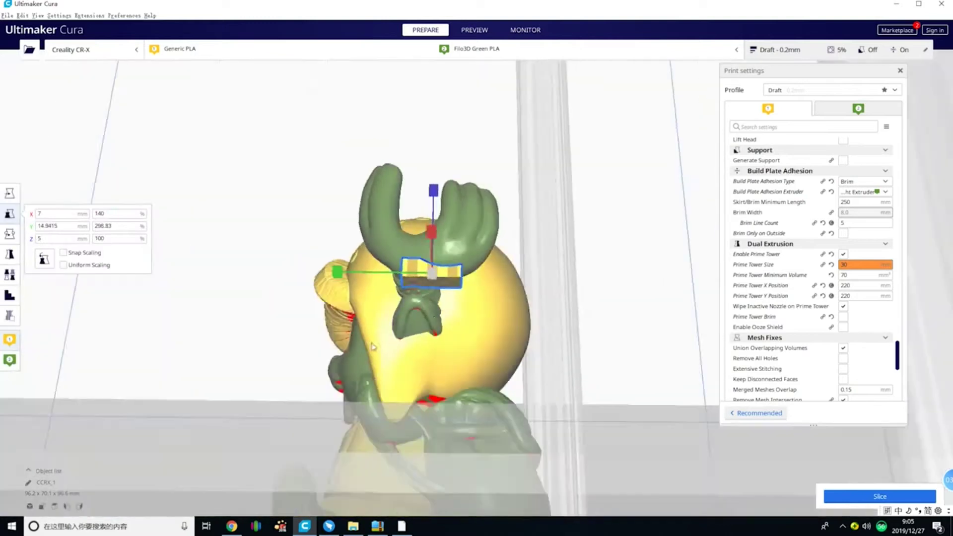
# Add a support block under the other antler, scaled to about 7.5 mm in X and 14 mm in Y
pyautogui.press('t')
pyautogui.moveTo(568, 296); pyautogui.dragTo(28, 214, button='right')
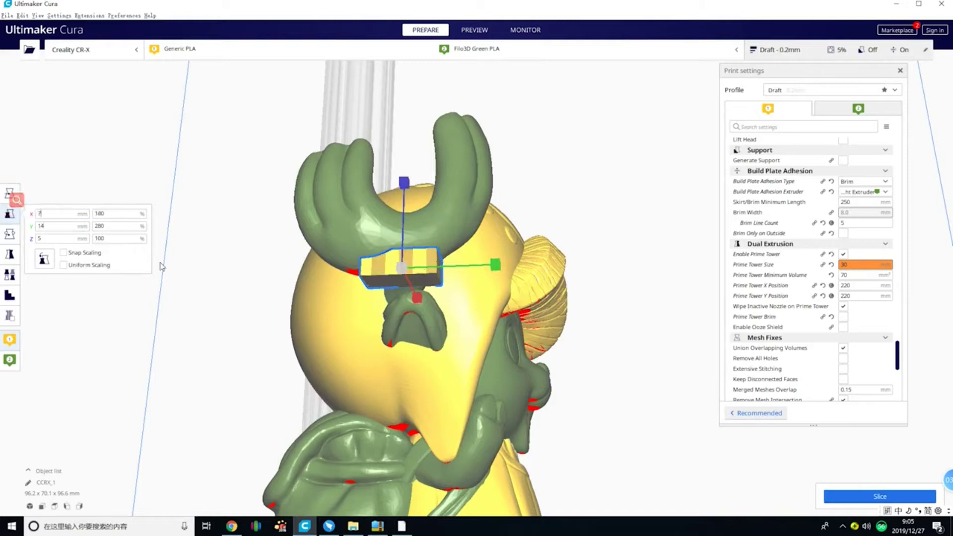
pyautogui.moveTo(503, 266); pyautogui.dragTo(499, 271)
pyautogui.moveTo(498, 270); pyautogui.dragTo(200, 330, button='right')
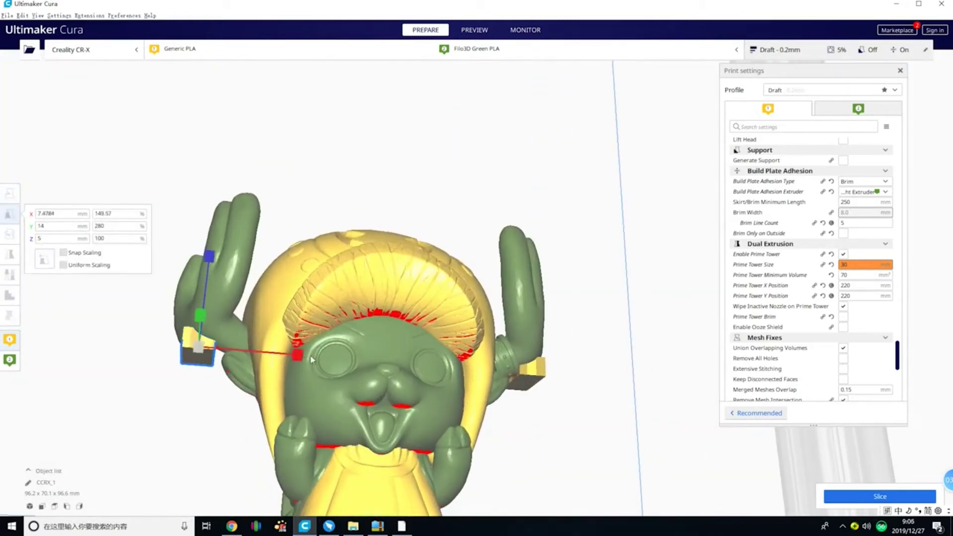
# Slice the figure and examine the layer preview down to the first layer, checking the brim and prime tower
pyautogui.moveTo(234, 235); pyautogui.dragTo(595, 347, button='right')
pyautogui.scroll(-5, 694, 422)
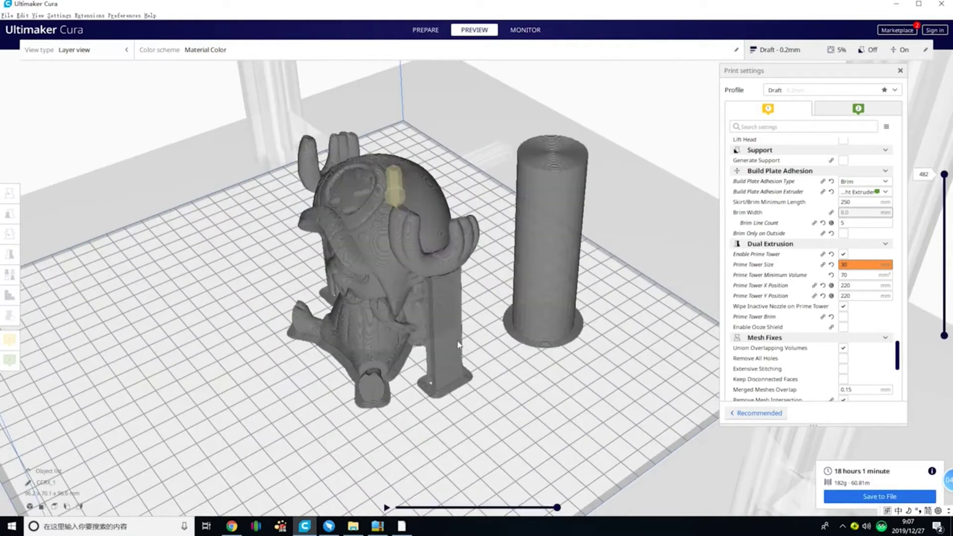
pyautogui.moveTo(471, 347); pyautogui.dragTo(427, 302, button='right')
pyautogui.moveTo(944, 174); pyautogui.dragTo(944, 324)
pyautogui.moveTo(546, 278); pyautogui.dragTo(485, 343, button='right')
pyautogui.scroll(3, 485, 343)
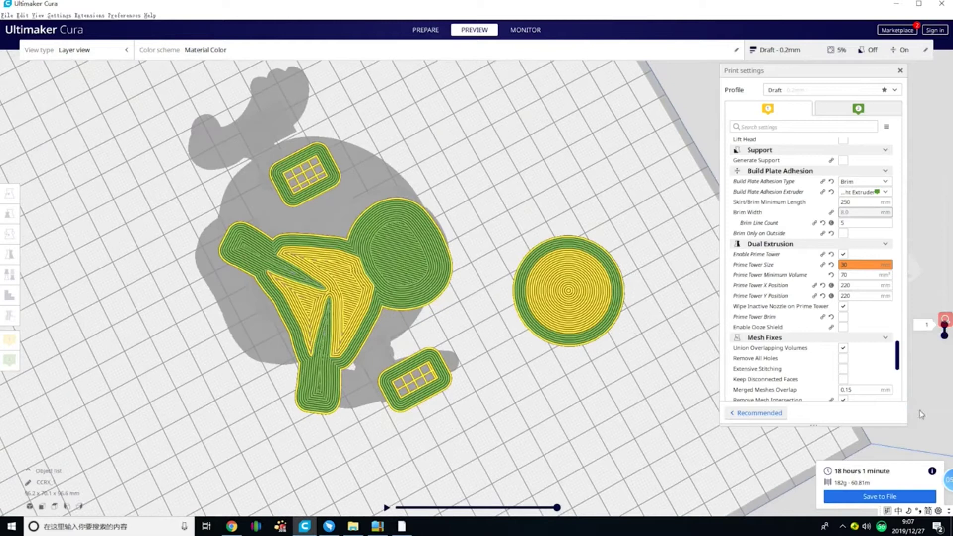
pyautogui.moveTo(945, 332)
pyautogui.mouseDown()
pyautogui.moveTo(943, 236)
pyautogui.moveTo(944, 324)
pyautogui.mouseUp()
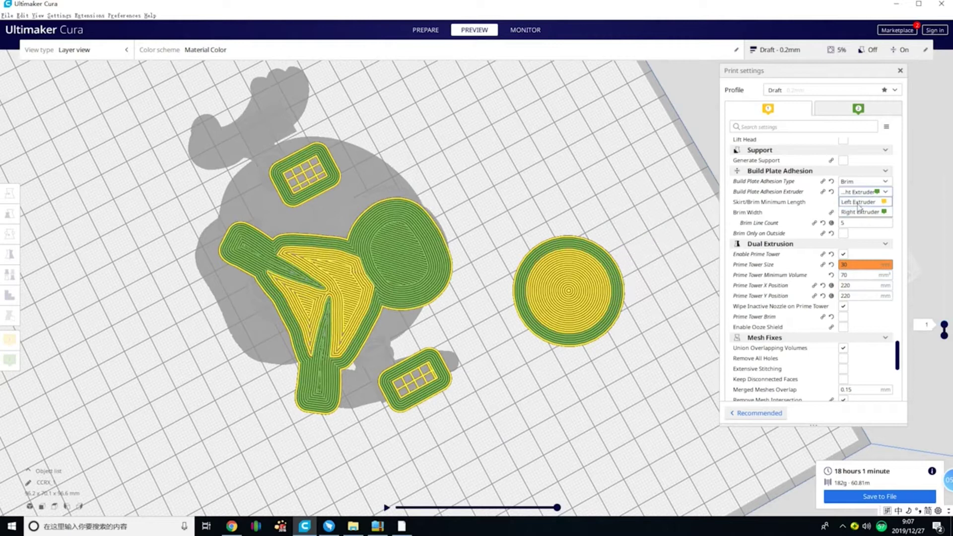
# Set the Build Plate Adhesion Extruder to Left Extruder with a Brim Line Count of 5, re-slice, and return to the prepare view
pyautogui.click(858, 202)
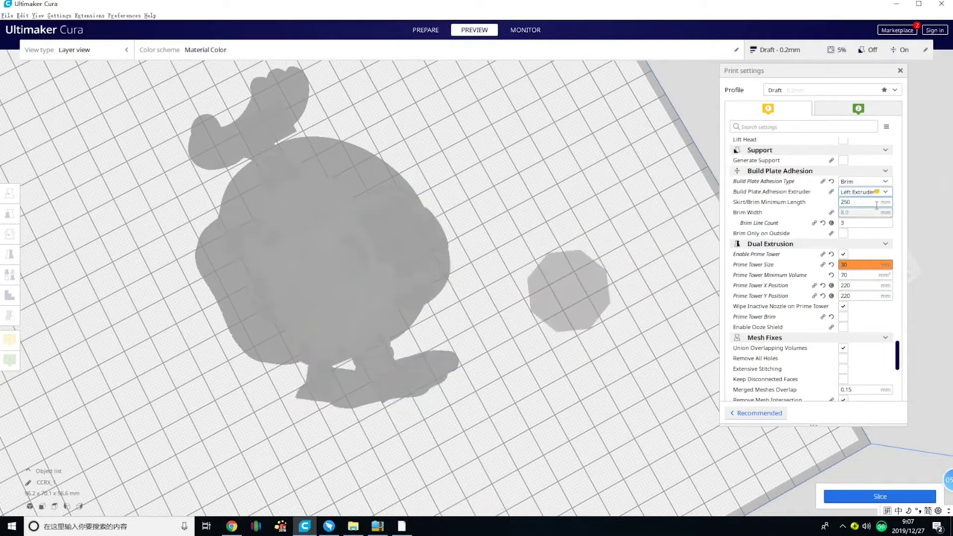
pyautogui.click(855, 224)
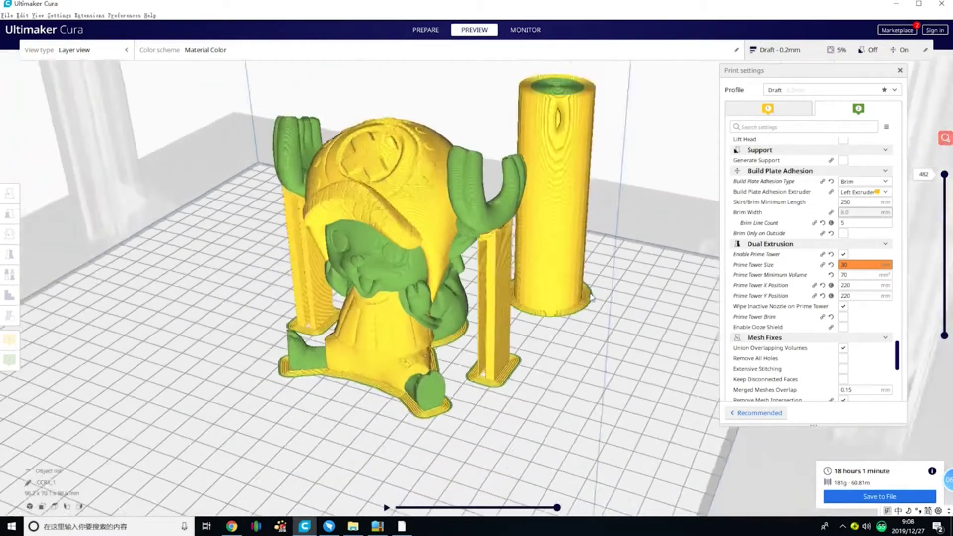
pyautogui.click(426, 30)
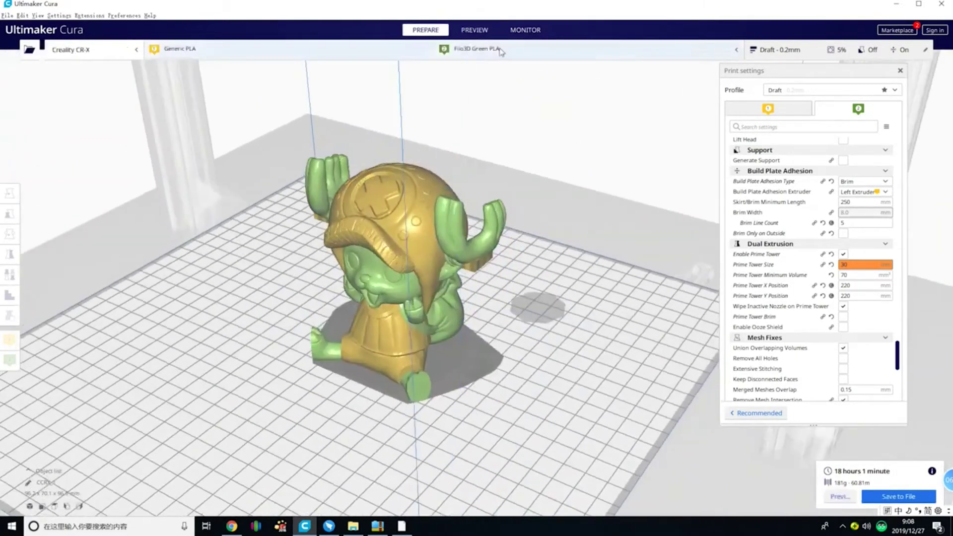